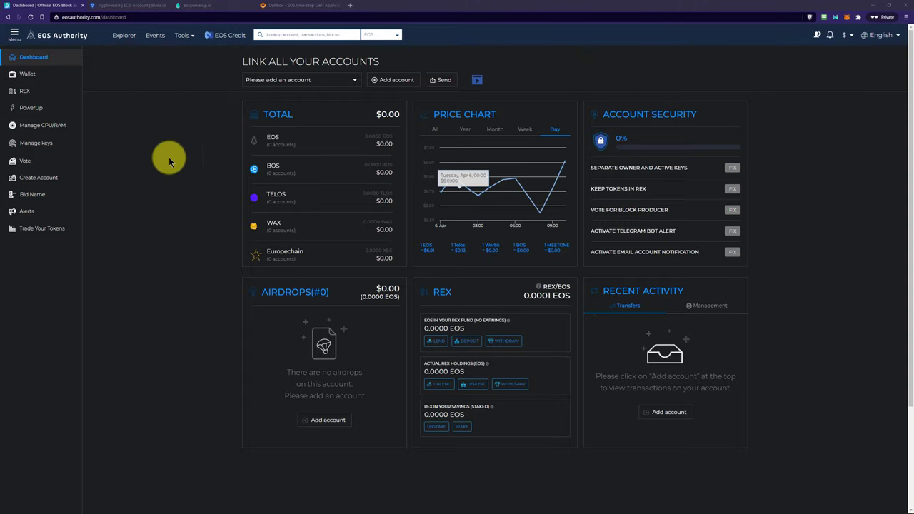
- Show EOS Authority's PowerUp Statistics charts for usage, transition progress and fees collected
{"action": "left_click", "coordinate": [32, 108]}
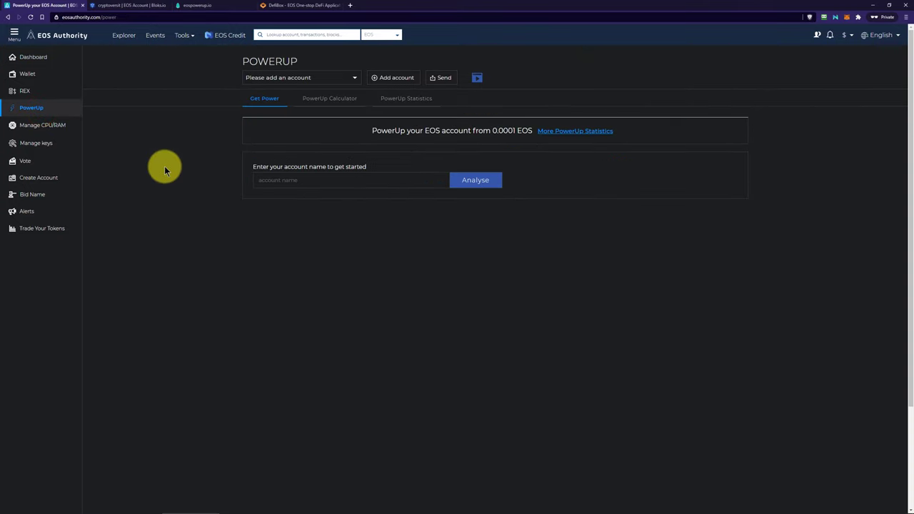
{"action": "left_click", "coordinate": [396, 100]}
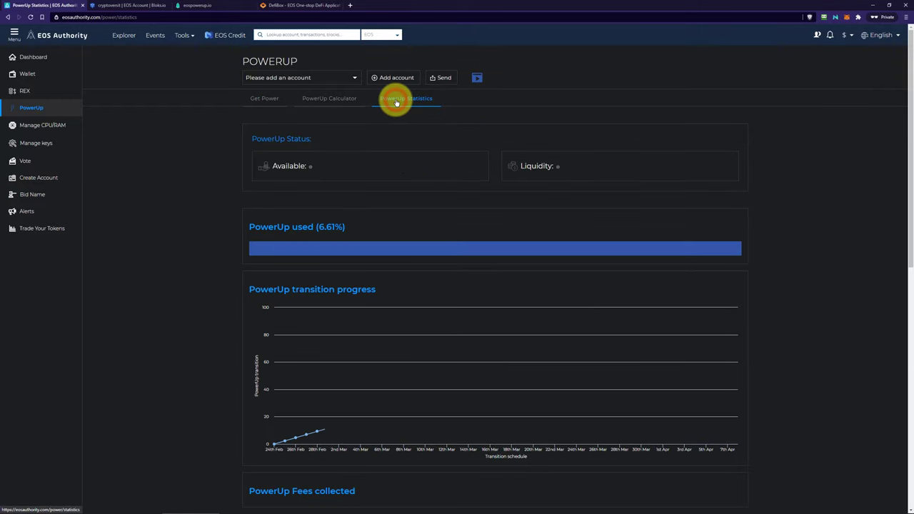
{"action": "scroll", "coordinate": [337, 207], "scroll_direction": "down", "scroll_amount": 3}
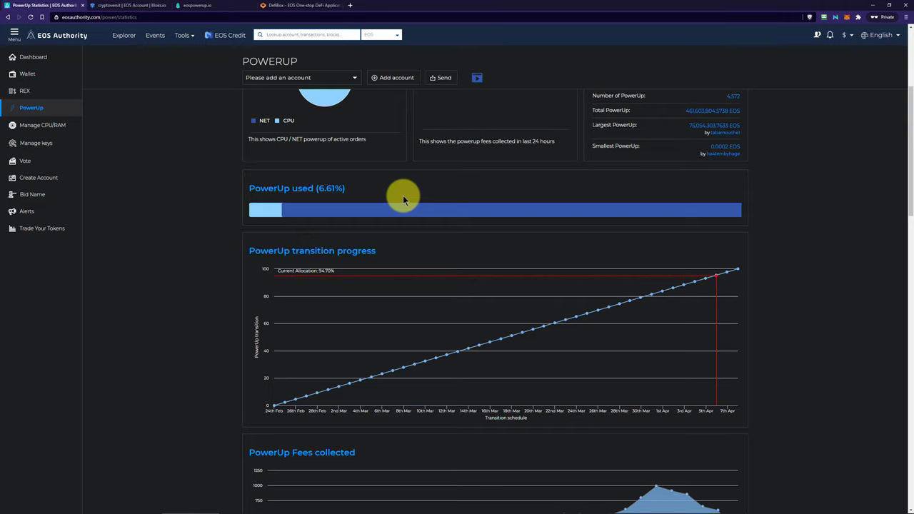
{"action": "scroll", "coordinate": [403, 195], "scroll_direction": "down", "scroll_amount": 1}
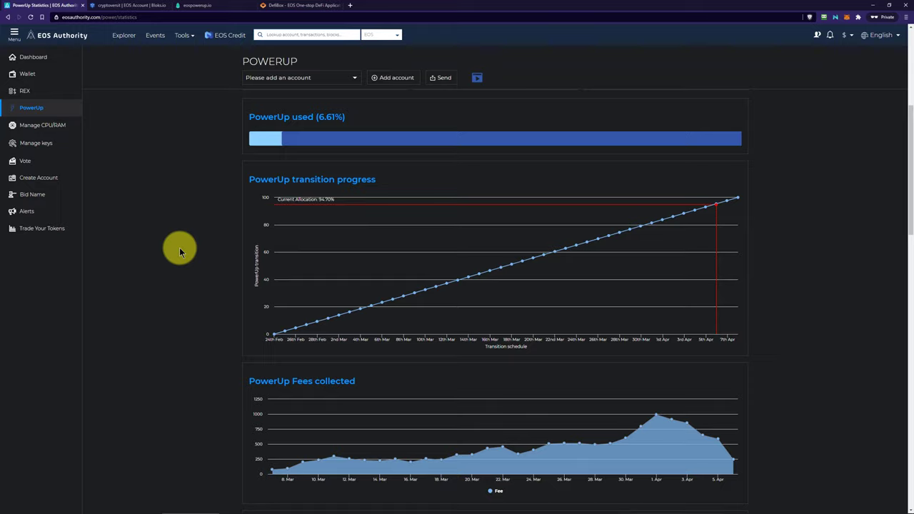
- Switch to the account's Bloks.io page to check its resources
{"action": "left_click", "coordinate": [118, 5]}
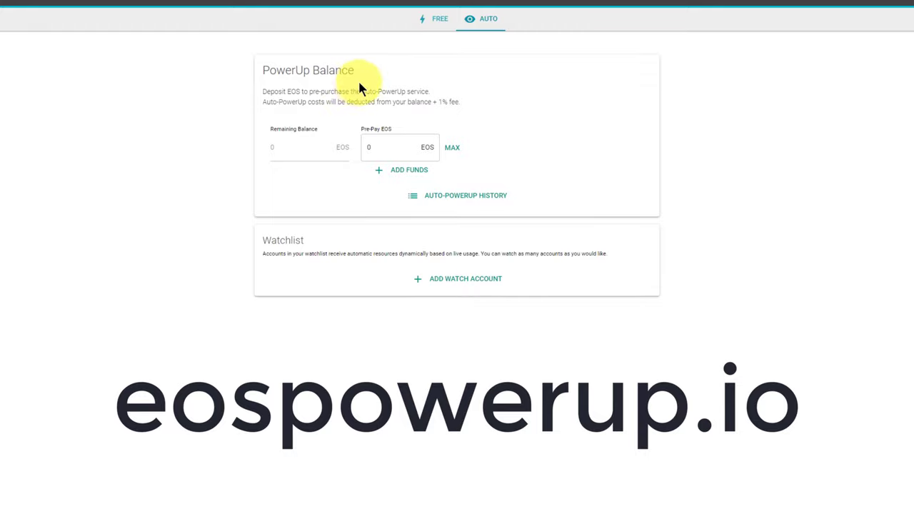
{"action": "left_click", "coordinate": [434, 22]}
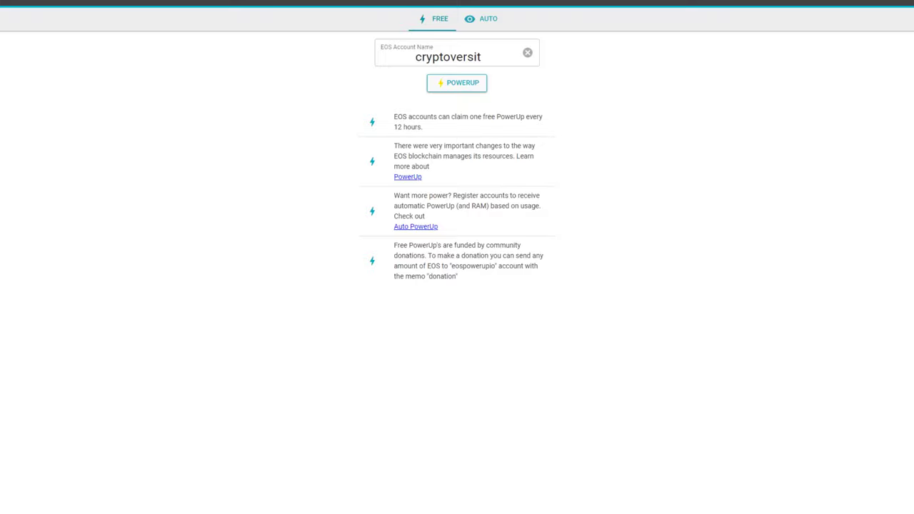
{"action": "left_click", "coordinate": [483, 18]}
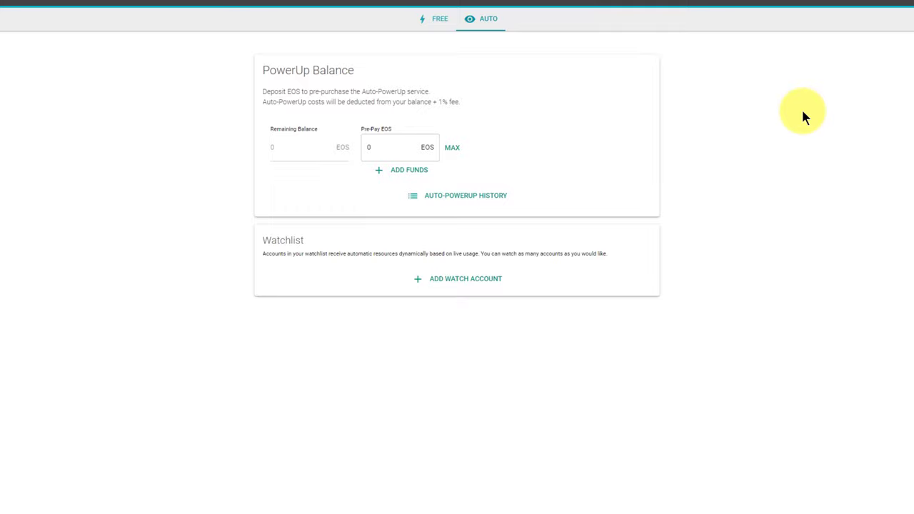
- Prepay 1 EOS into the Auto-PowerUp balance with Add Funds
{"action": "left_click", "coordinate": [387, 147]}
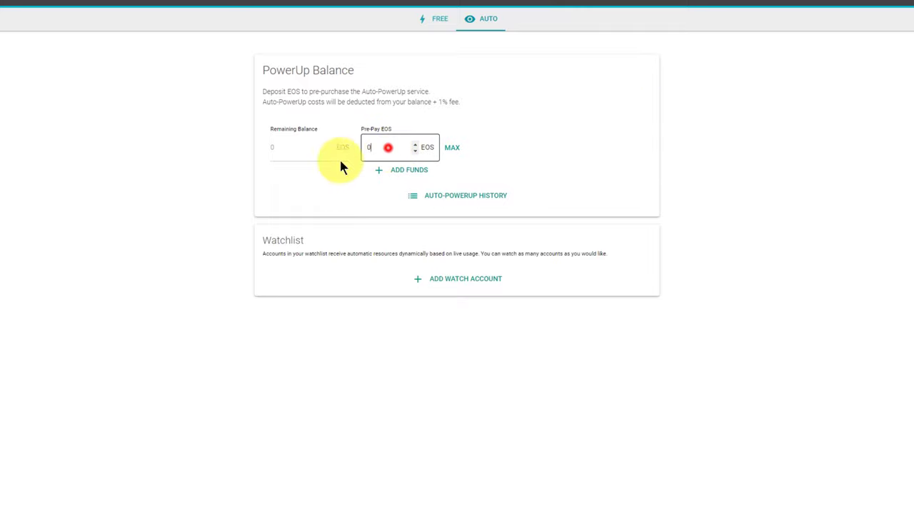
{"action": "type", "text": "1"}
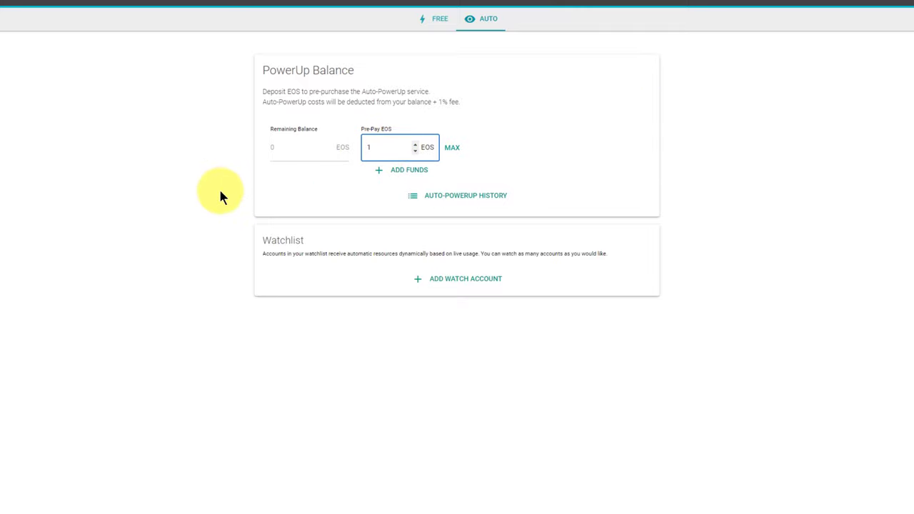
{"action": "left_click", "coordinate": [404, 170]}
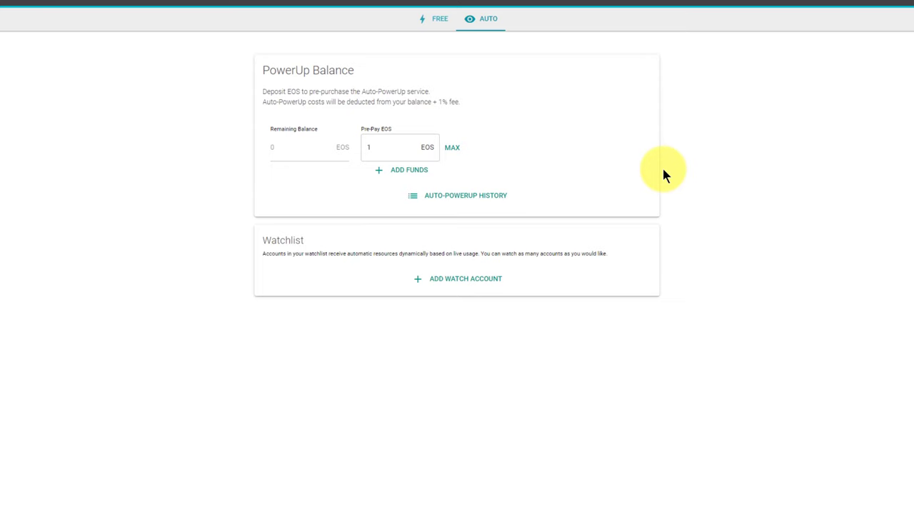
- Start a new watch account and paste in the account name copied from Bloks.io
{"action": "left_click", "coordinate": [490, 286]}
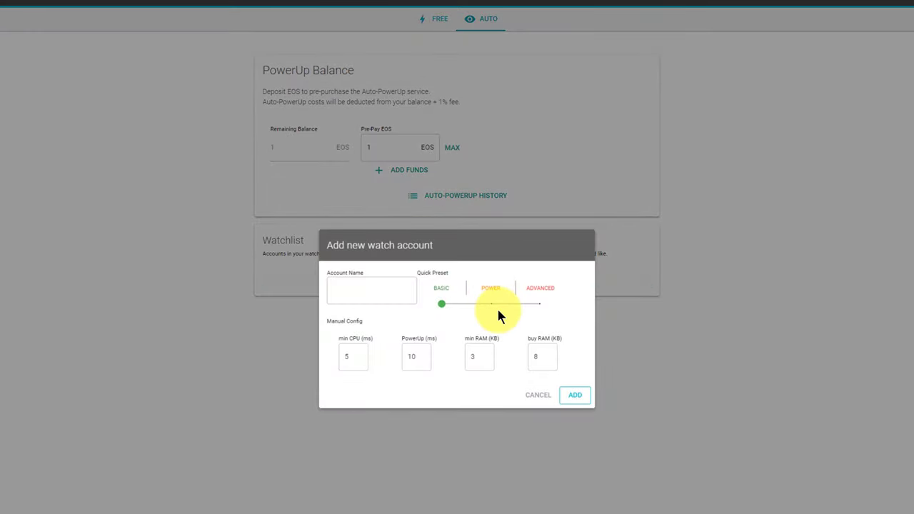
{"action": "left_click", "coordinate": [359, 294]}
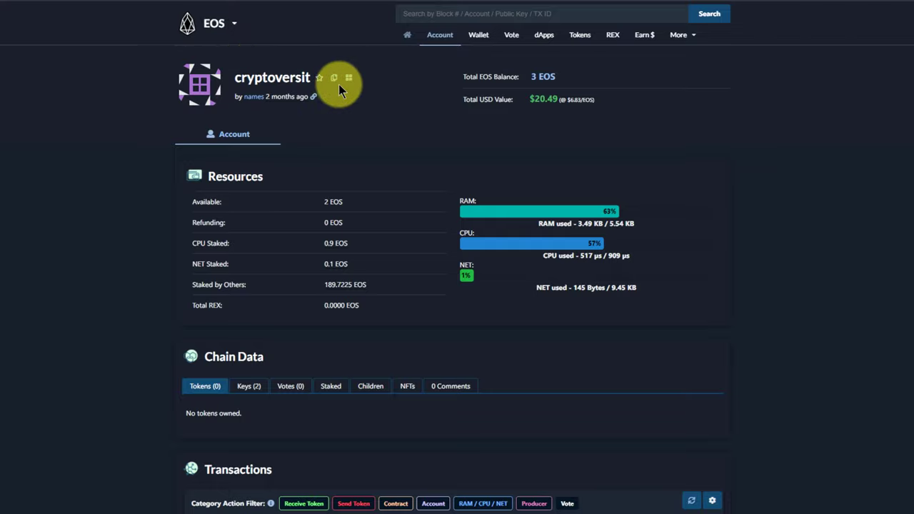
{"action": "left_click", "coordinate": [335, 80]}
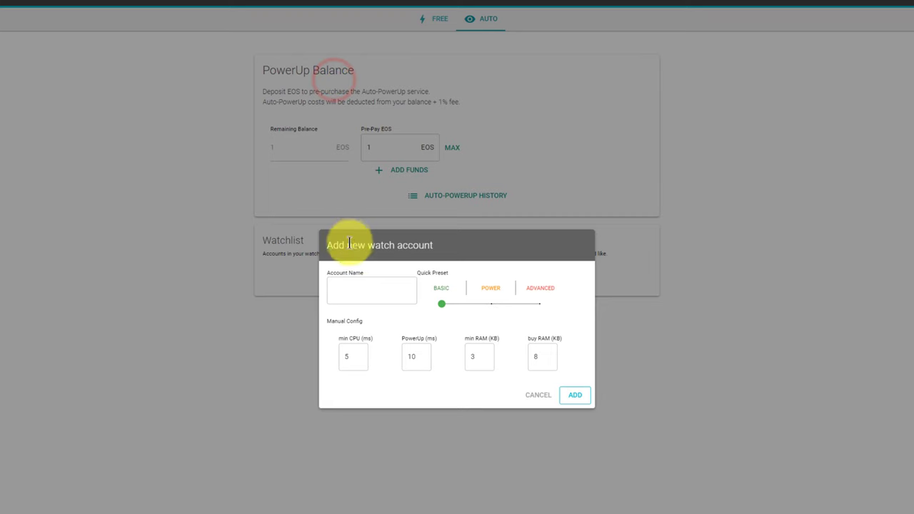
{"action": "right_click", "coordinate": [351, 289]}
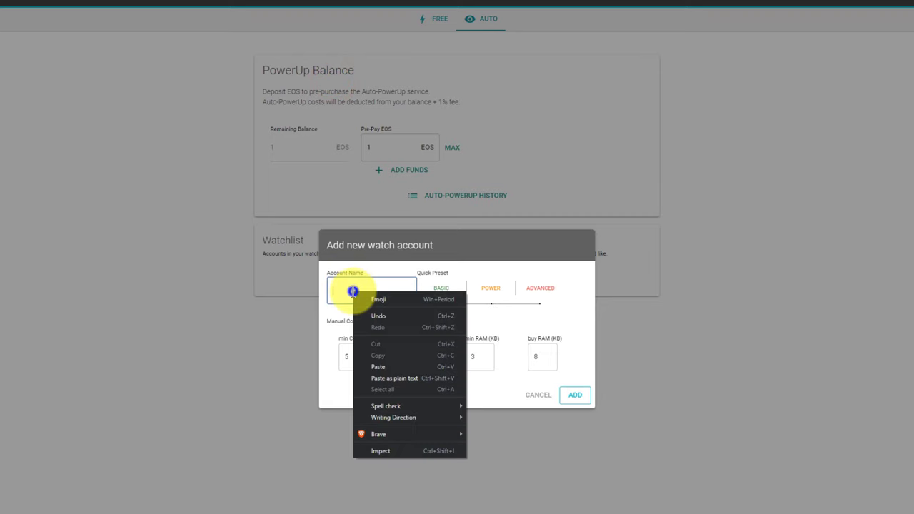
{"action": "left_click", "coordinate": [405, 378]}
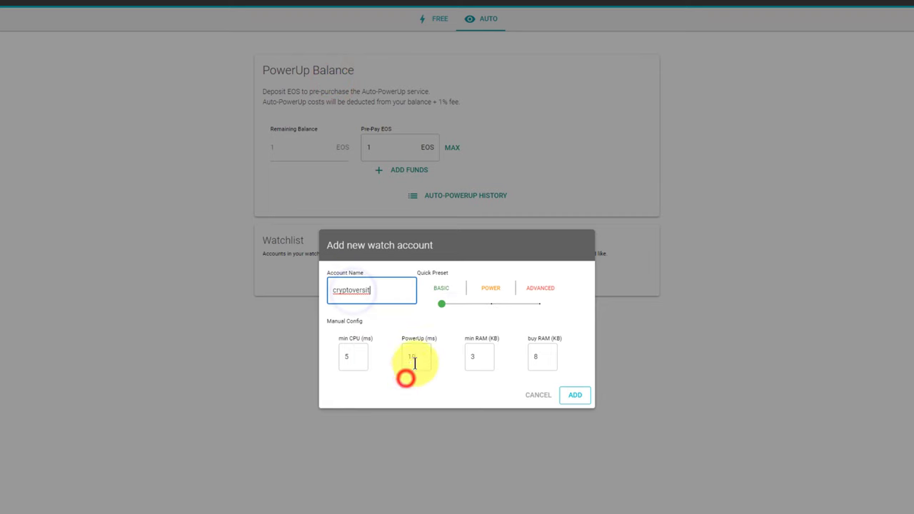
{"action": "left_click", "coordinate": [389, 320]}
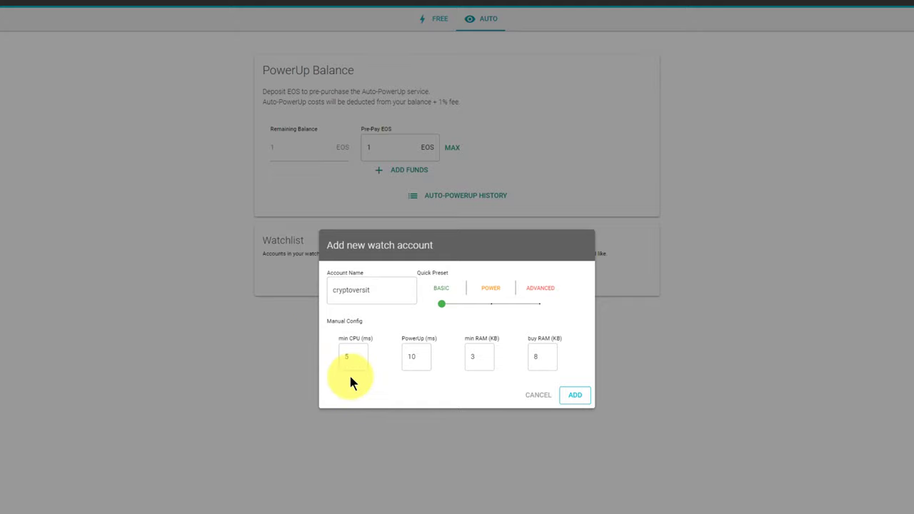
- Set buy RAM to 8 and add the account to the watchlist
{"action": "left_click", "coordinate": [545, 359]}
{"action": "type", "text": "8"}
{"action": "left_click", "coordinate": [572, 394]}
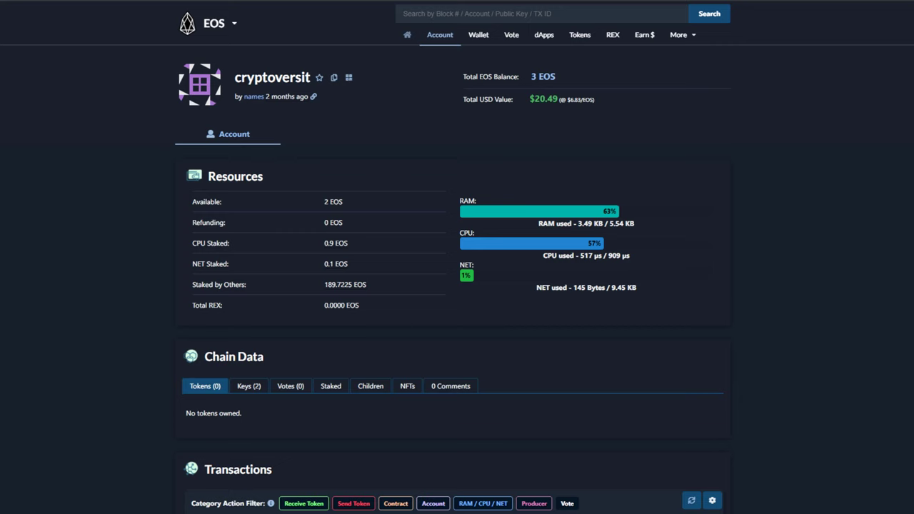
- Reload the Bloks.io account page to refresh its resource usage
{"action": "right_click", "coordinate": [49, 73]}
{"action": "left_click", "coordinate": [57, 100]}
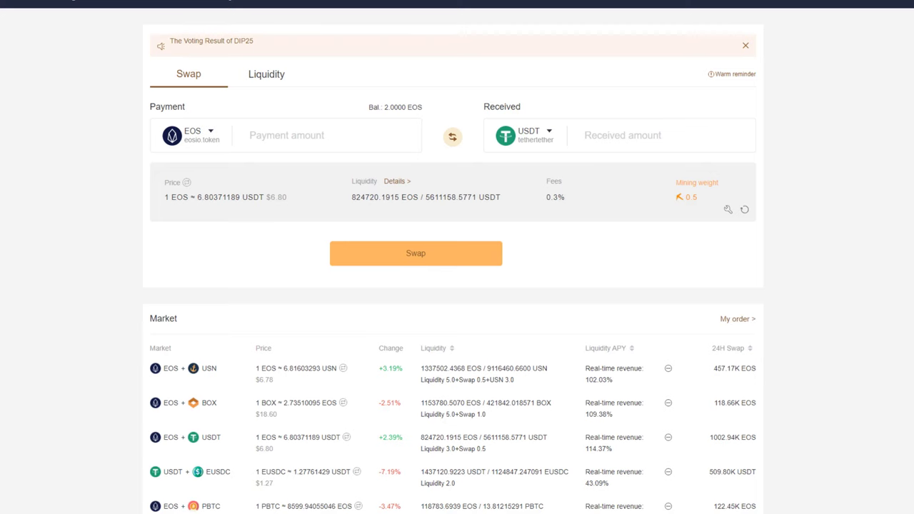
- Swap 1 EOS for USDT on Defibox
{"action": "left_click", "coordinate": [368, 131]}
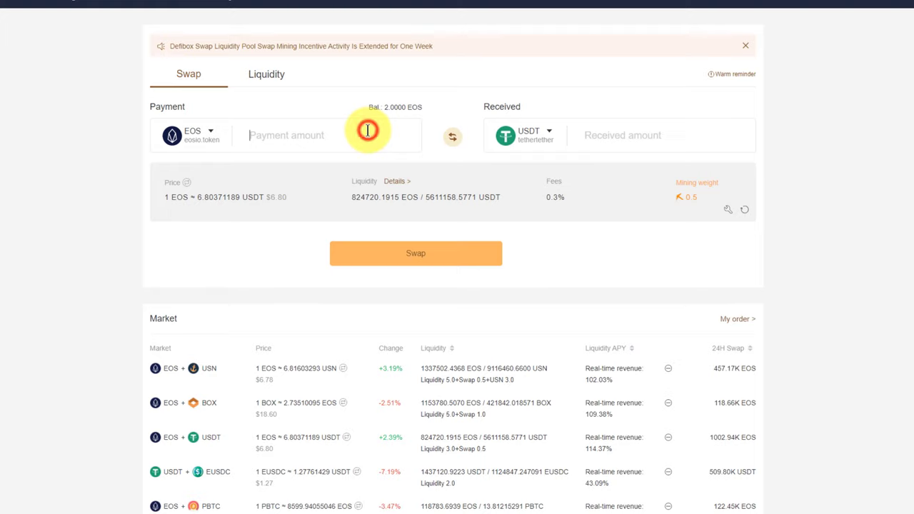
{"action": "type", "text": "1"}
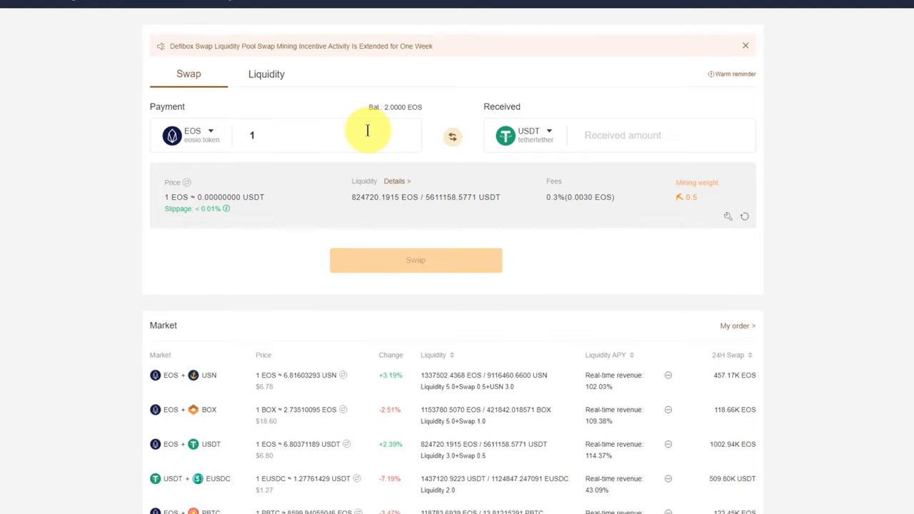
{"action": "left_click", "coordinate": [355, 264]}
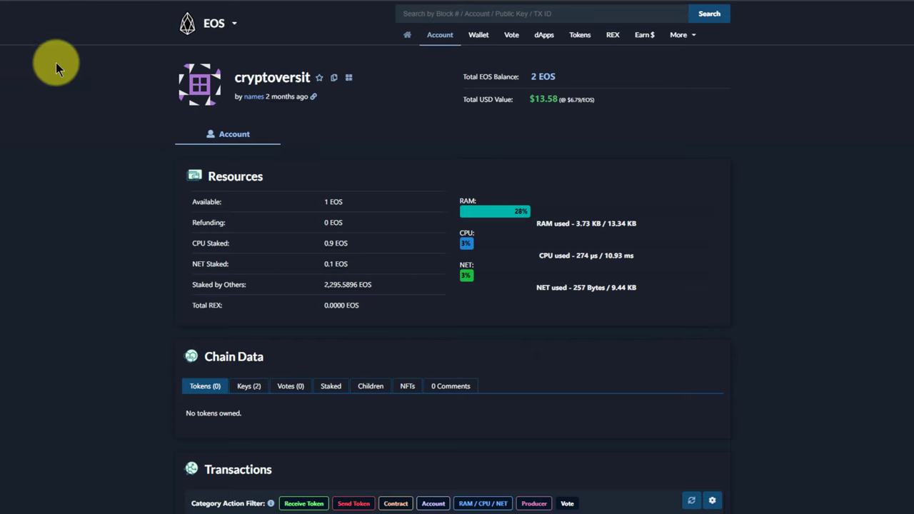
- Reload Bloks.io, reverse the Defibox pair, and swap 1 USDT for EOS
{"action": "right_click", "coordinate": [79, 144]}
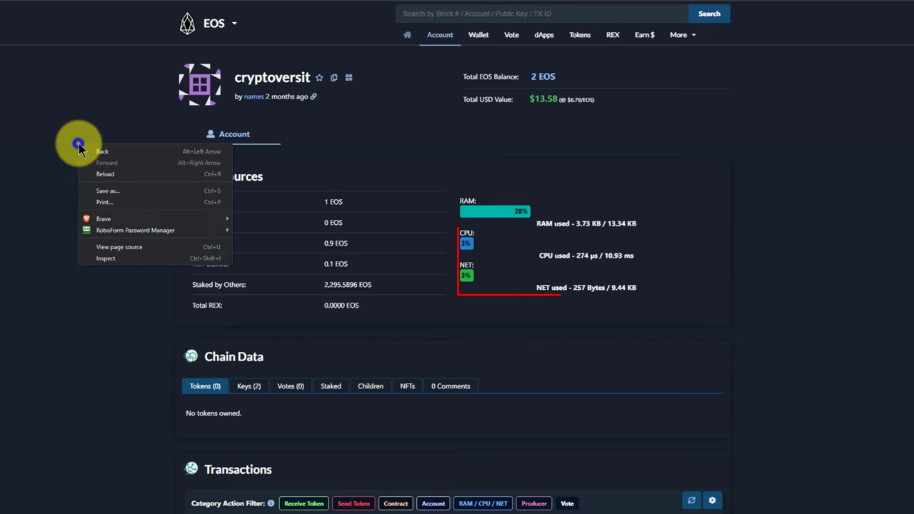
{"action": "left_click", "coordinate": [94, 178]}
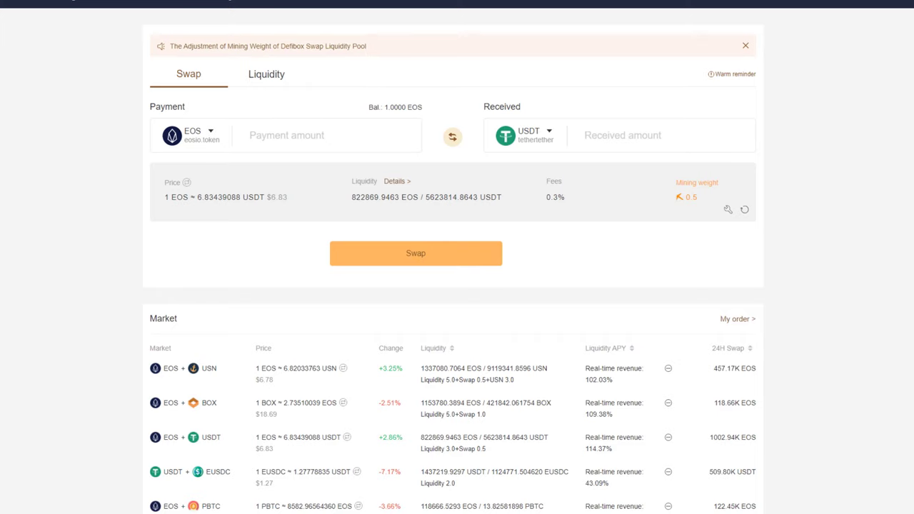
{"action": "left_click", "coordinate": [452, 136]}
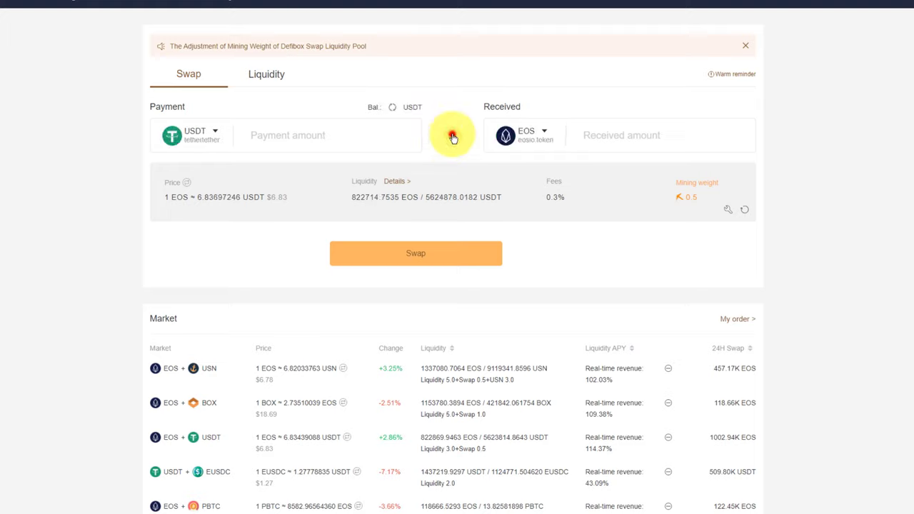
{"action": "left_click", "coordinate": [278, 140]}
{"action": "type", "text": "1"}
{"action": "left_click", "coordinate": [378, 257]}
{"action": "left_click", "coordinate": [368, 355]}
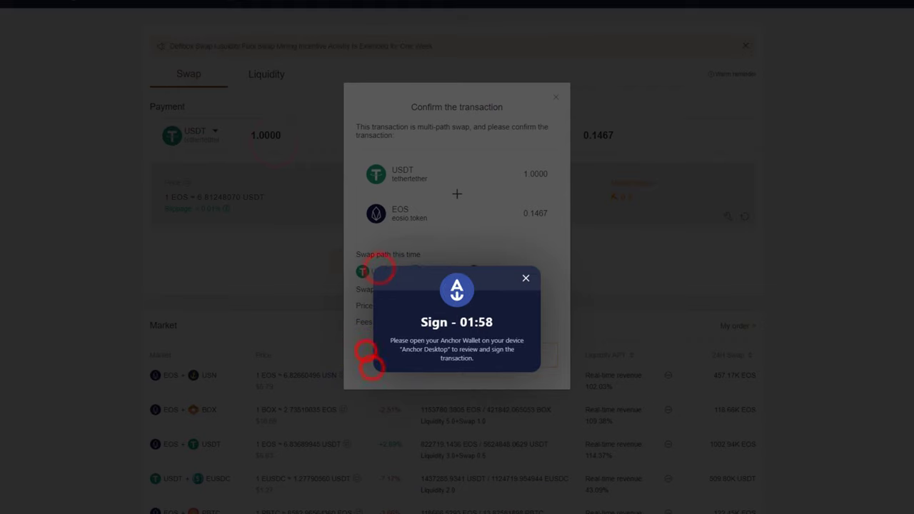
- Reload Bloks.io and swap a second 1 USDT for EOS
{"action": "right_click", "coordinate": [40, 115]}
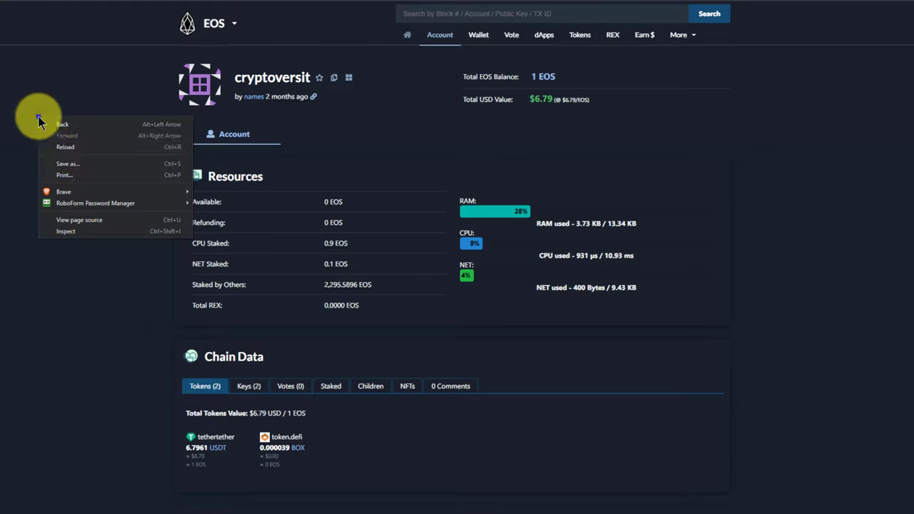
{"action": "left_click", "coordinate": [63, 150]}
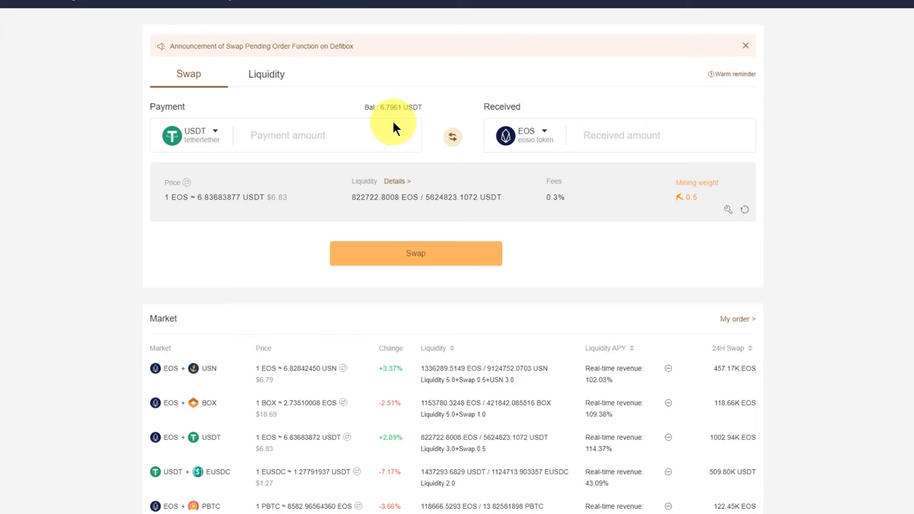
{"action": "left_click", "coordinate": [295, 141]}
{"action": "type", "text": "1"}
{"action": "left_click", "coordinate": [329, 264]}
{"action": "left_click", "coordinate": [372, 346]}
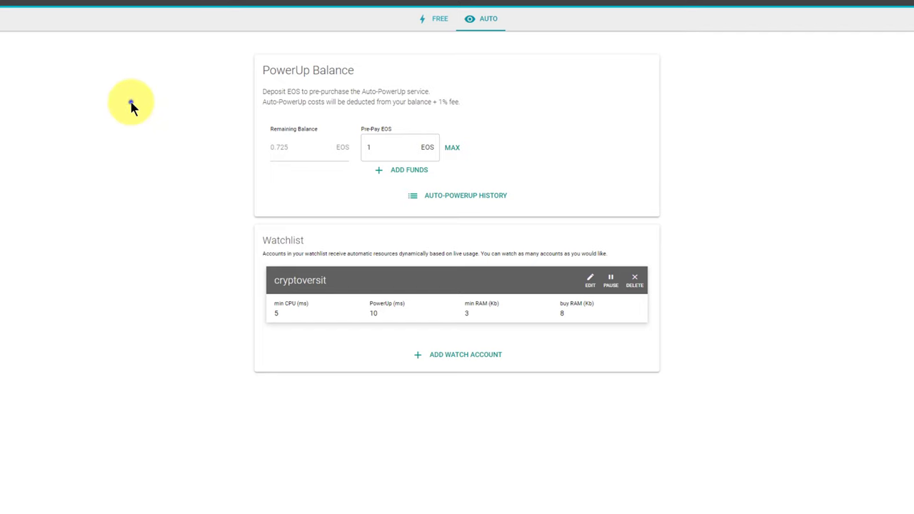
- Reload the eospowerup.io Auto page to show the 0.725 EOS remaining balance
{"action": "right_click", "coordinate": [131, 103]}
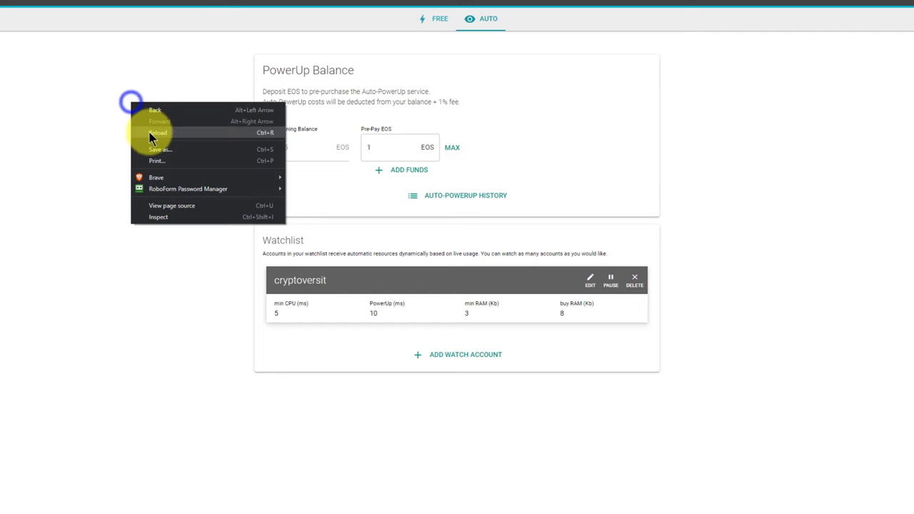
{"action": "left_click", "coordinate": [149, 133]}
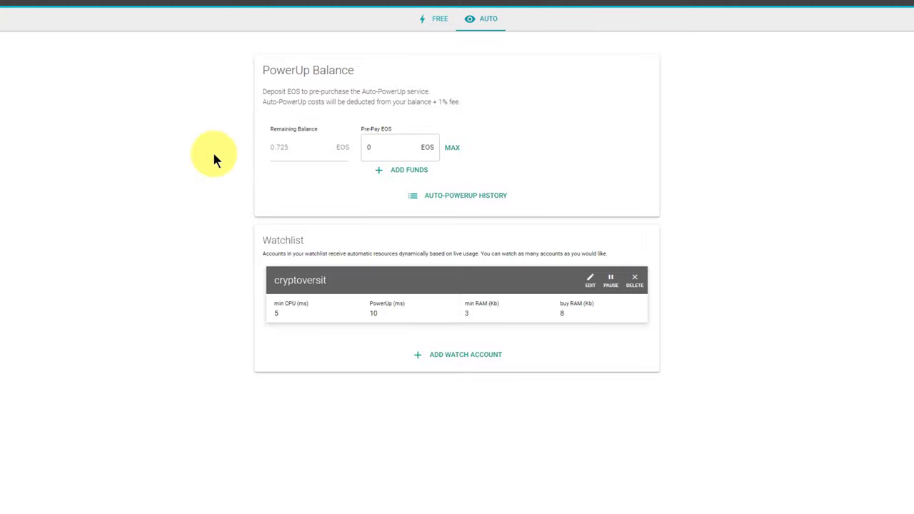
- Return to the Bloks.io account page showing 1.2934 EOS and CPU usage
{"action": "left_click", "coordinate": [49, 12]}
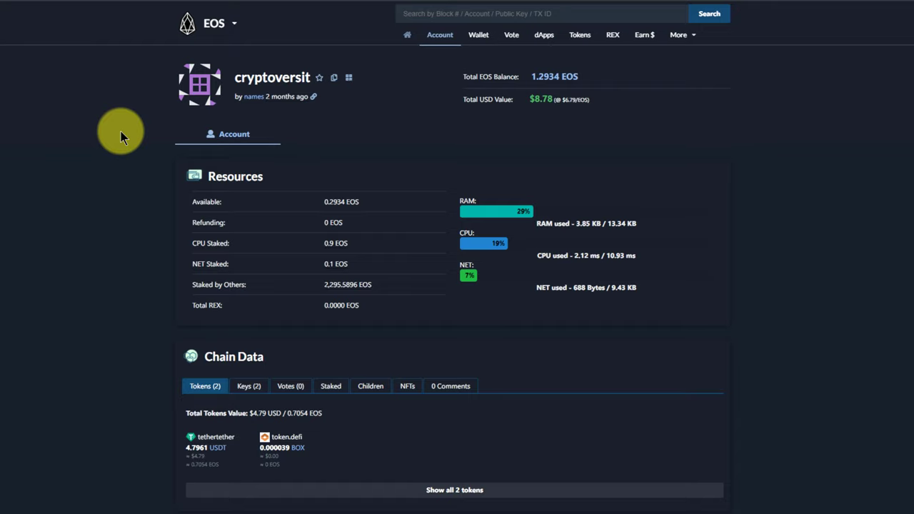